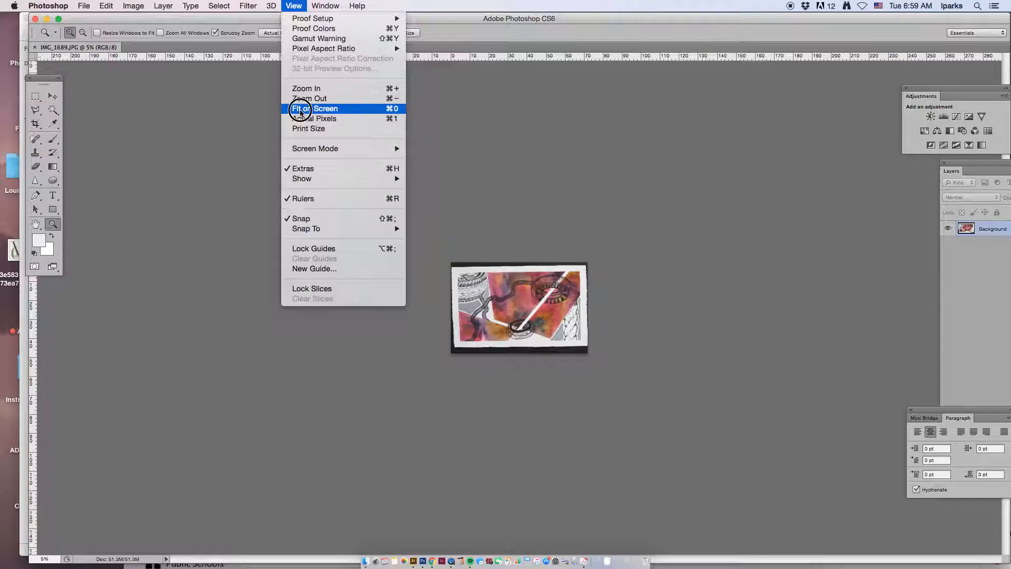
- Fit the whole painting on screen and activate the Move tool
left_click(301, 111)
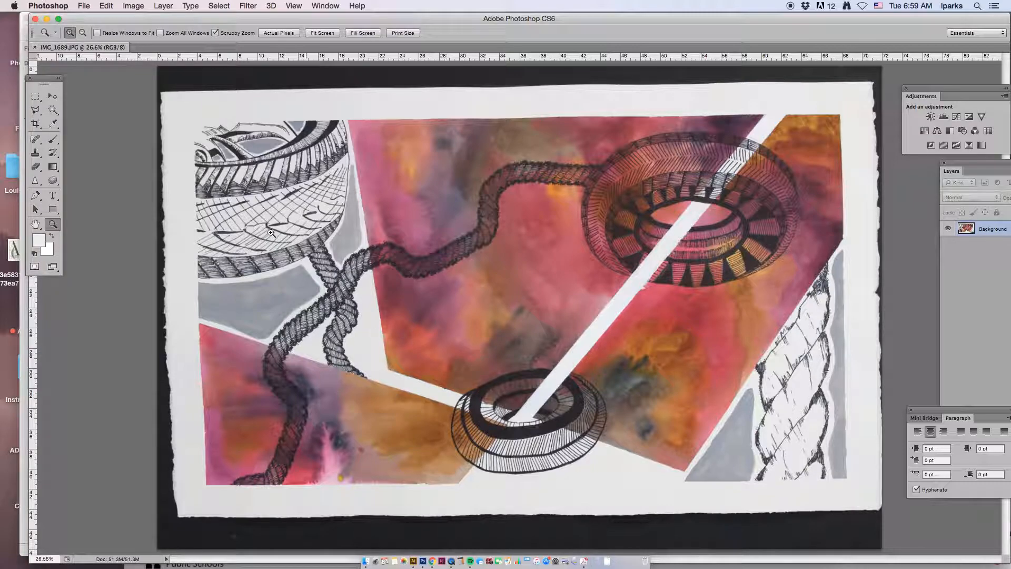
left_click(54, 98)
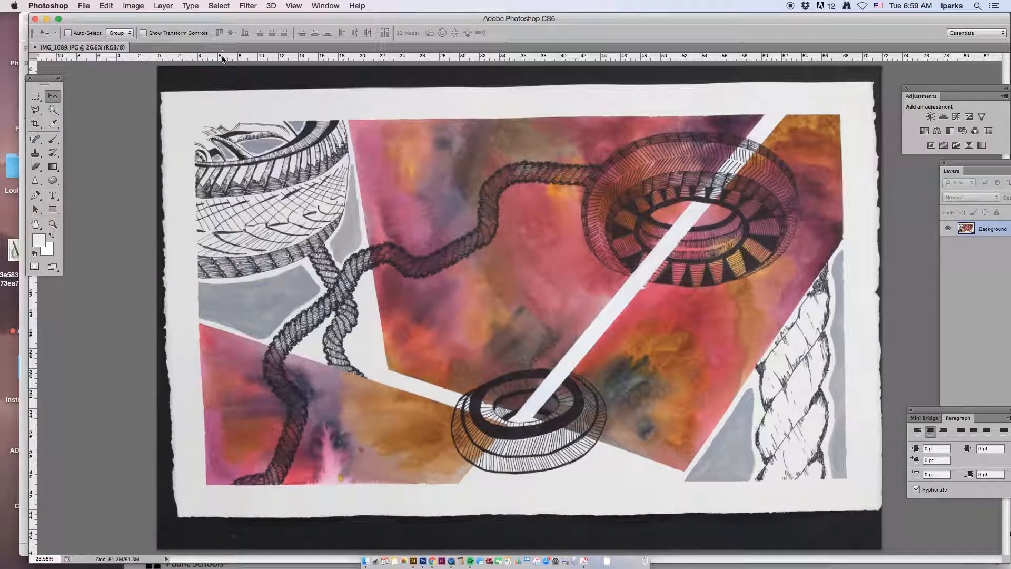
- Hide the rulers around the canvas and show them again
left_click(294, 6)
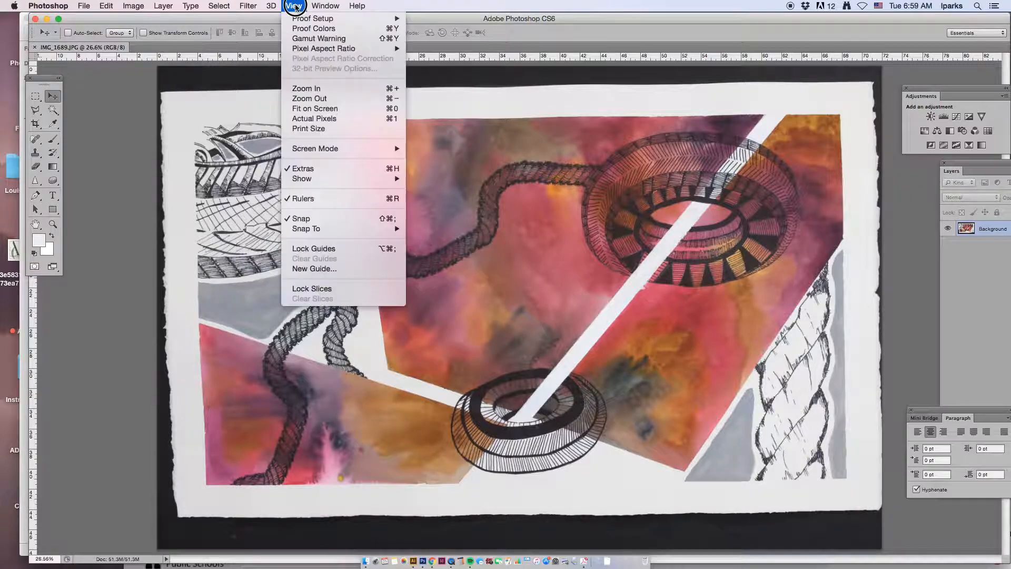
left_click(304, 199)
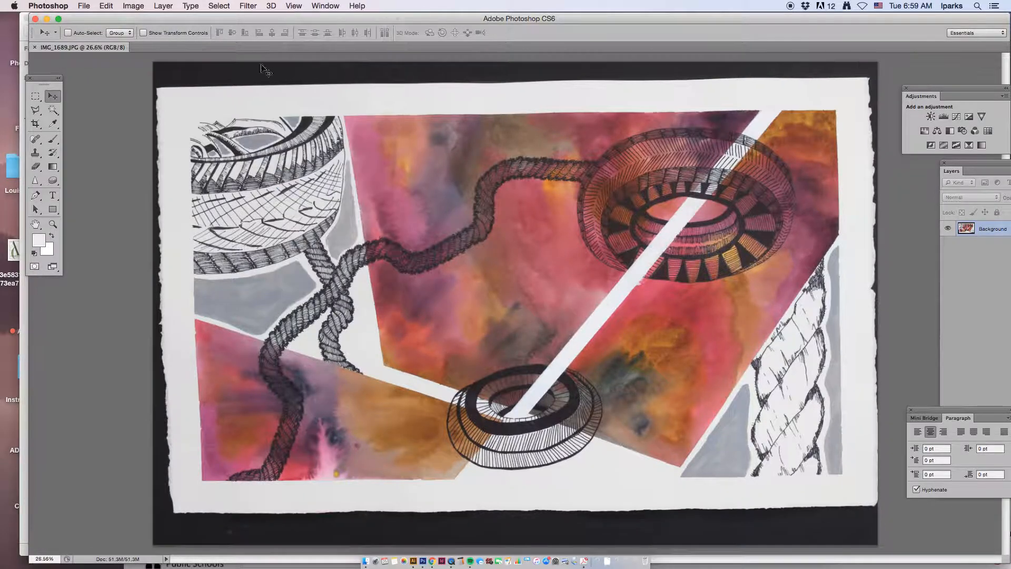
left_click(293, 5)
left_click(309, 200)
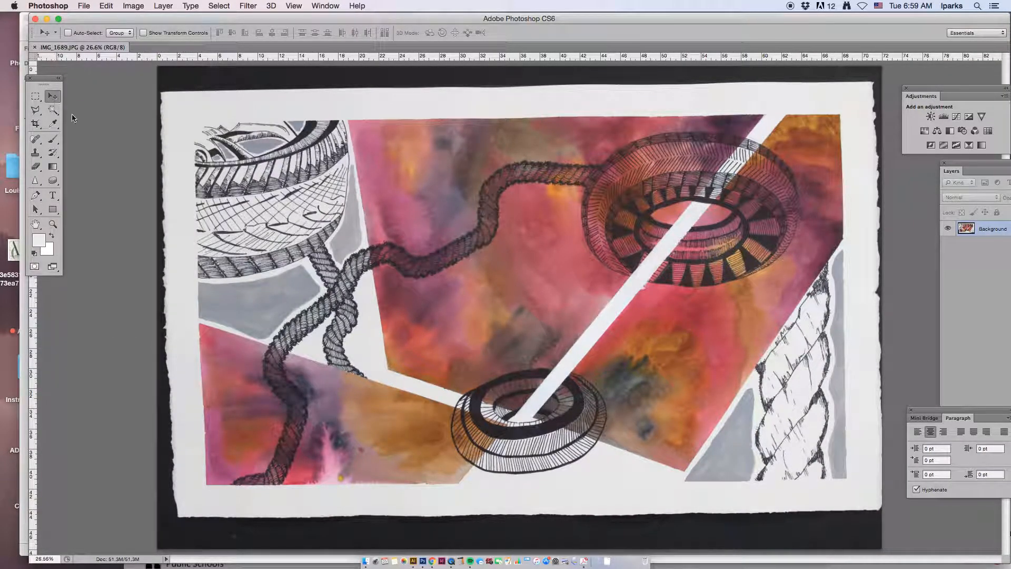
- Place four guides framing the painted area, two vertical at its left and right edges and two horizontal at its top and bottom edges
left_click_drag(33, 341, 194, 152)
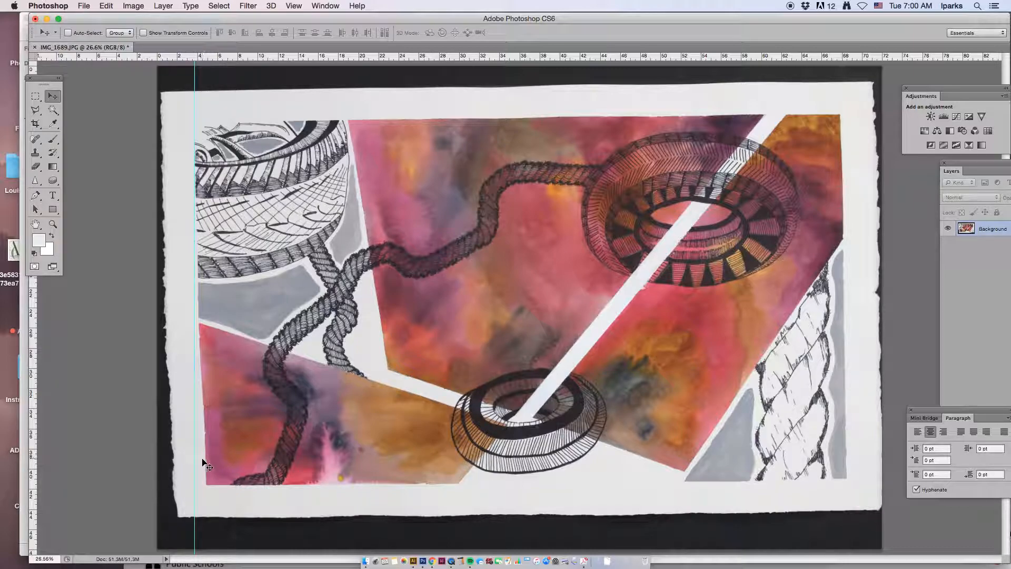
left_click_drag(310, 56, 328, 122)
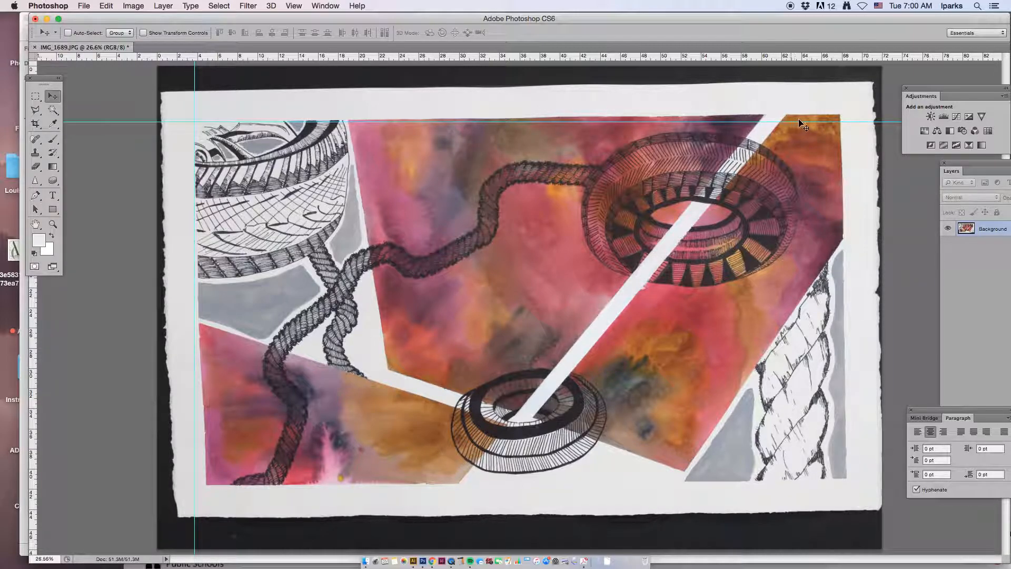
left_click_drag(39, 343, 845, 337)
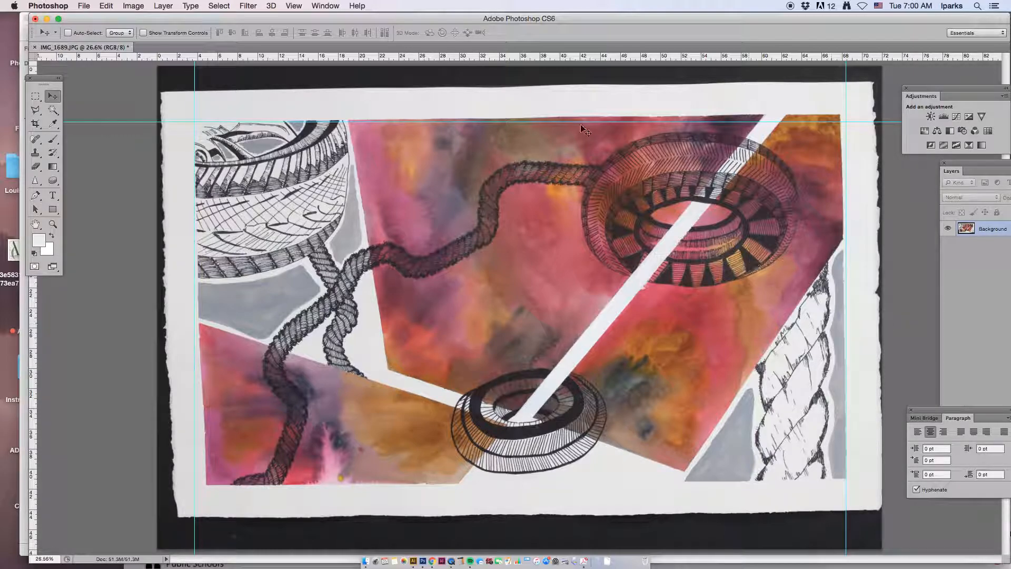
left_click_drag(527, 57, 578, 479)
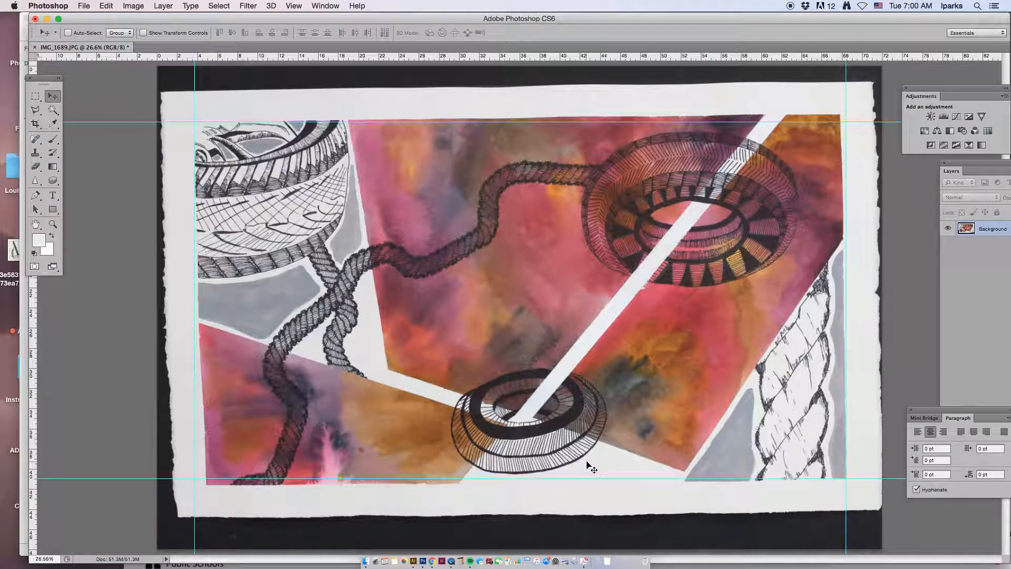
left_click_drag(386, 479, 388, 484)
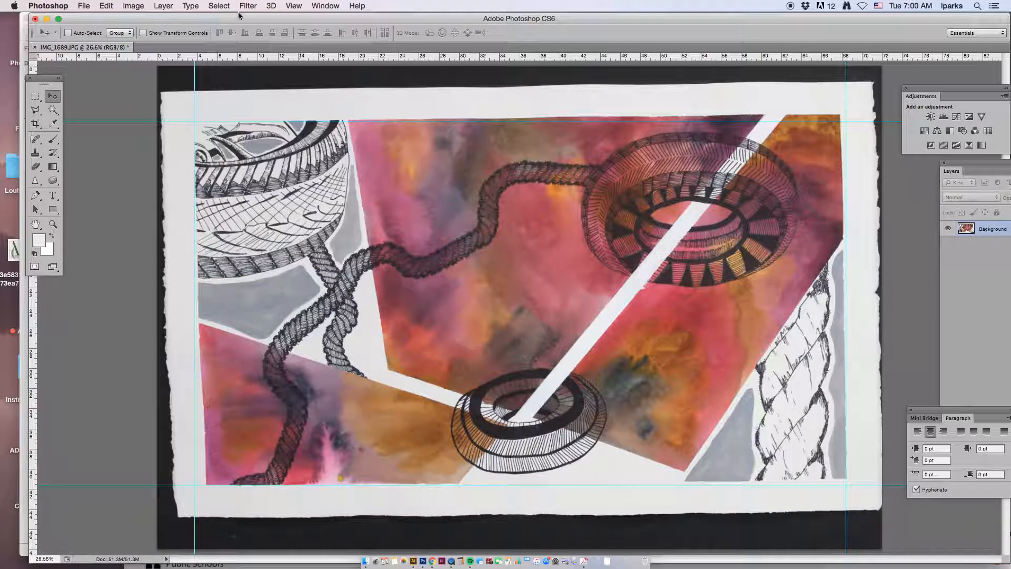
- Select the entire image and rotate it about 0.84° clockwise to level the artwork against the guides
left_click(219, 6)
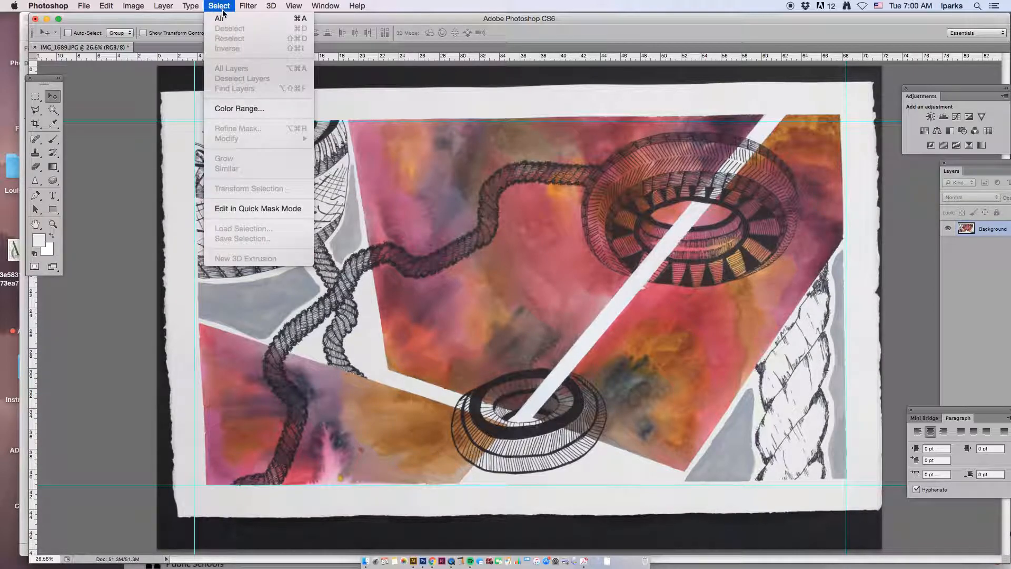
left_click(219, 18)
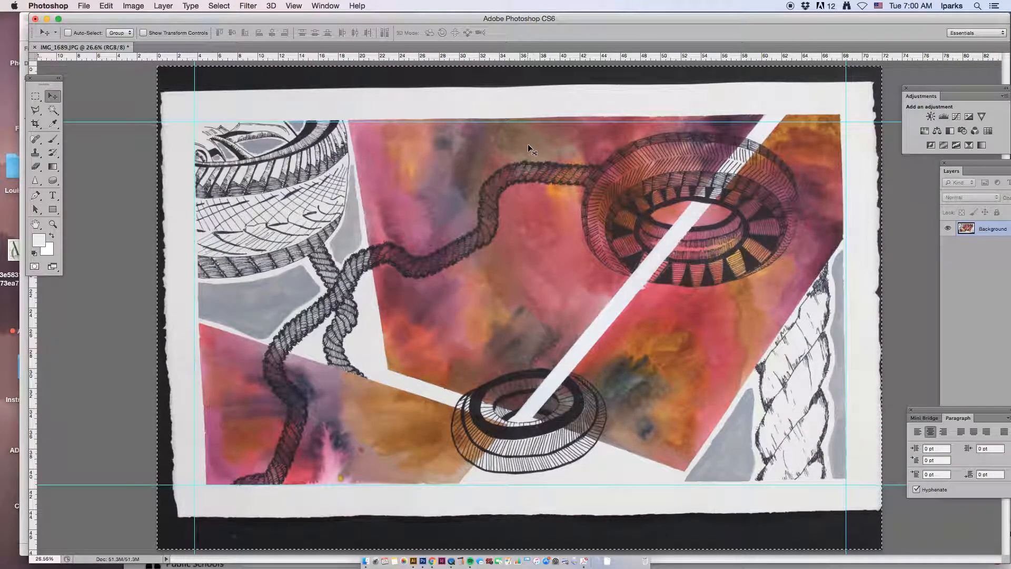
left_click(107, 6)
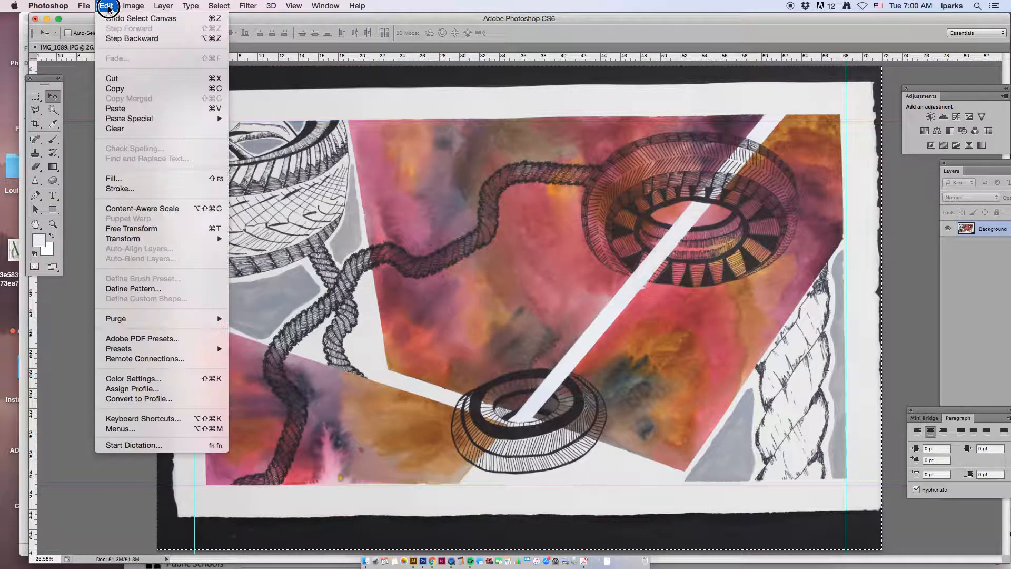
mouse_move(150, 238)
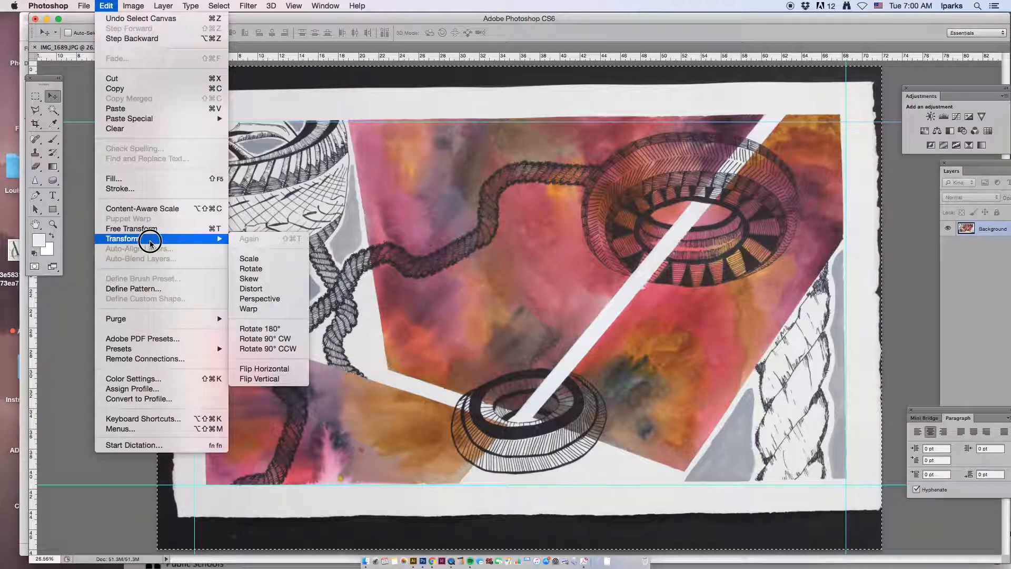
left_click(251, 269)
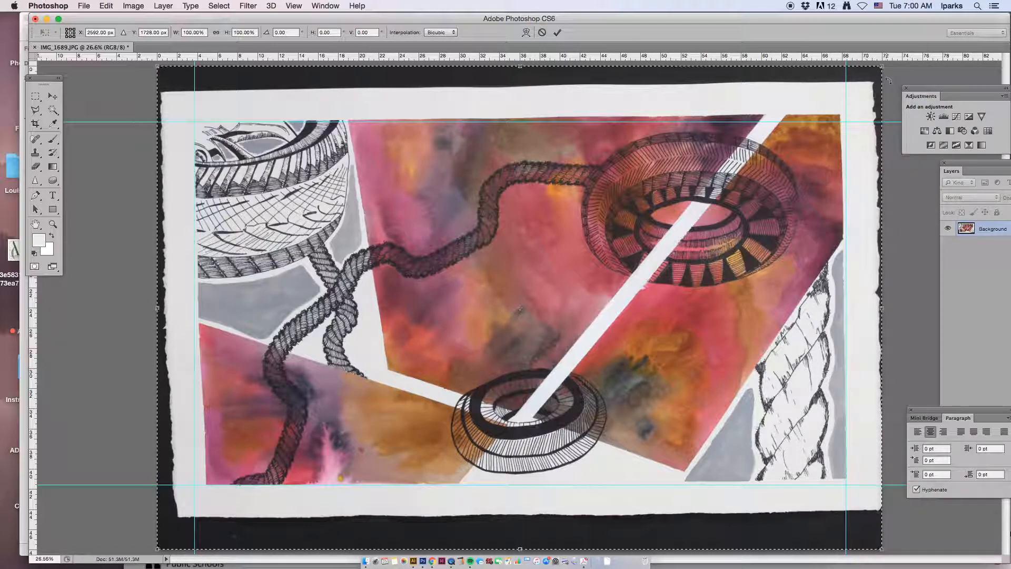
left_click_drag(891, 72, 894, 78)
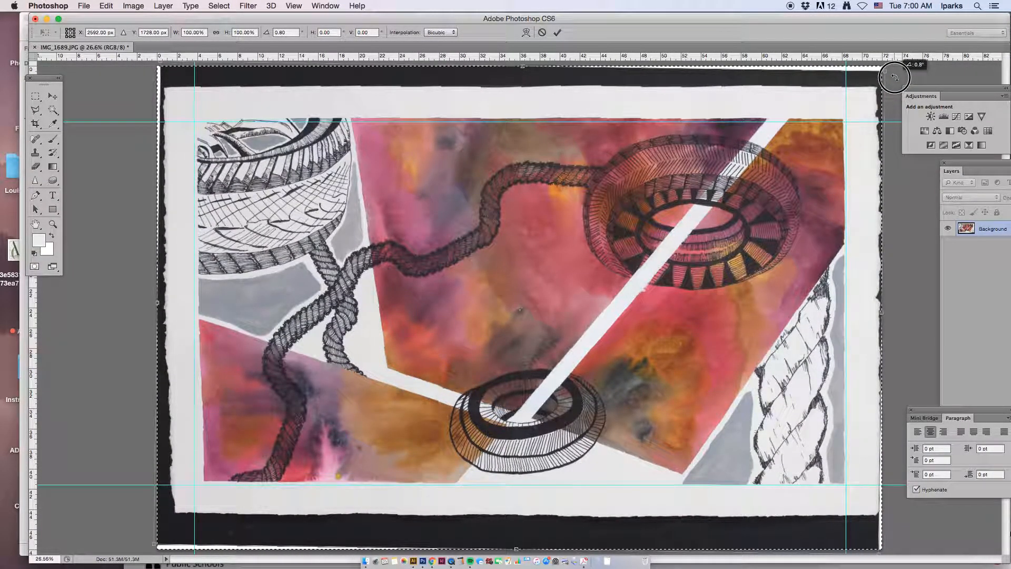
left_click_drag(894, 78, 894, 77)
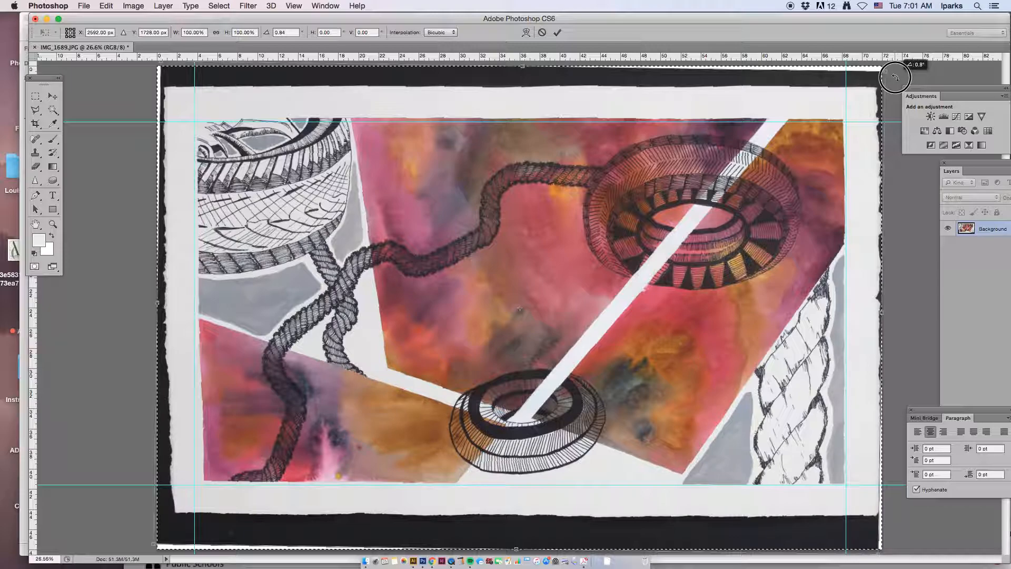
left_click_drag(895, 78, 895, 78)
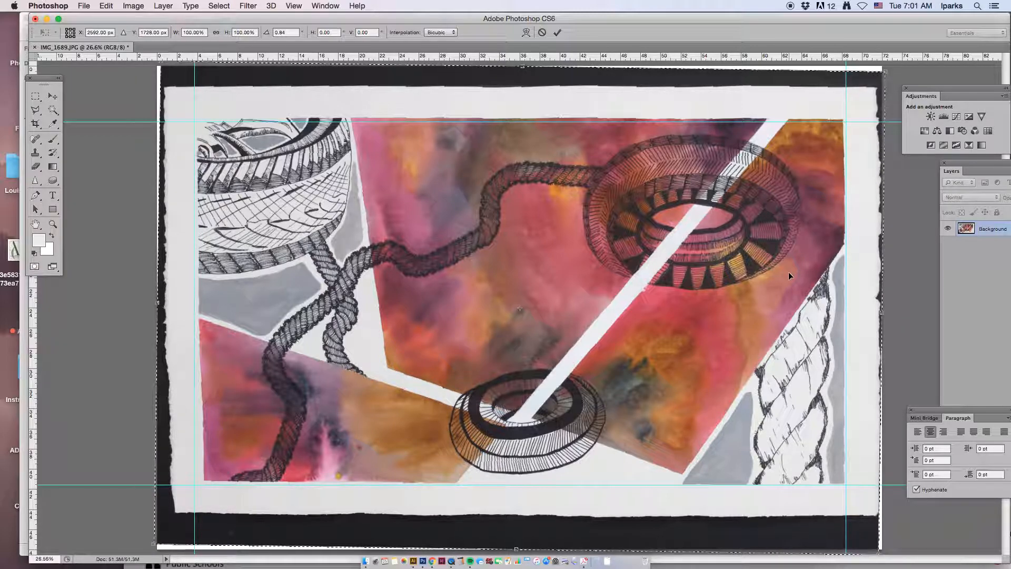
key("Return")
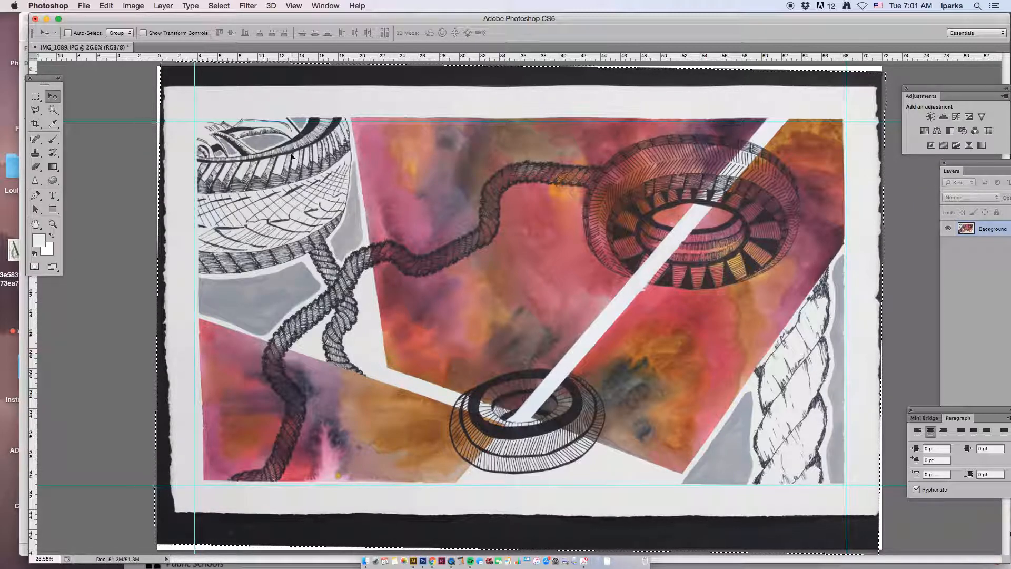
- Warp the image's lower-left corner and left edge outward until the artwork meets the guides, and clear the selection
left_click(108, 6)
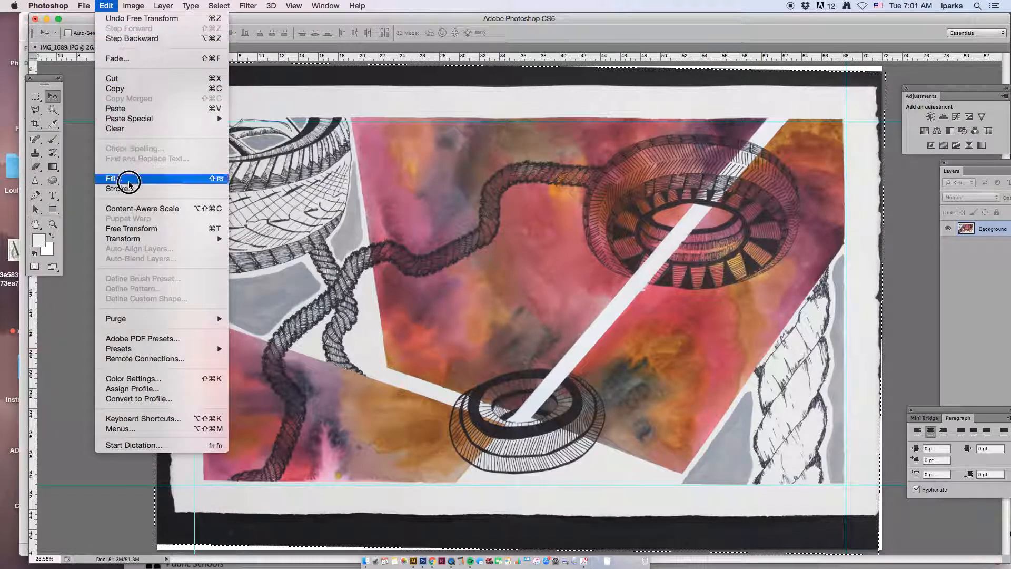
mouse_move(139, 242)
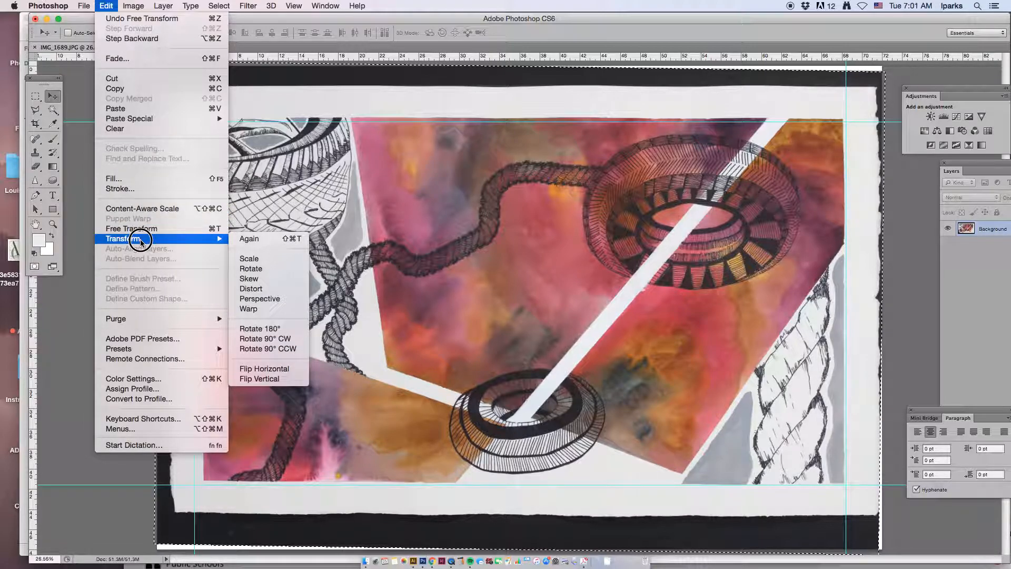
left_click(248, 309)
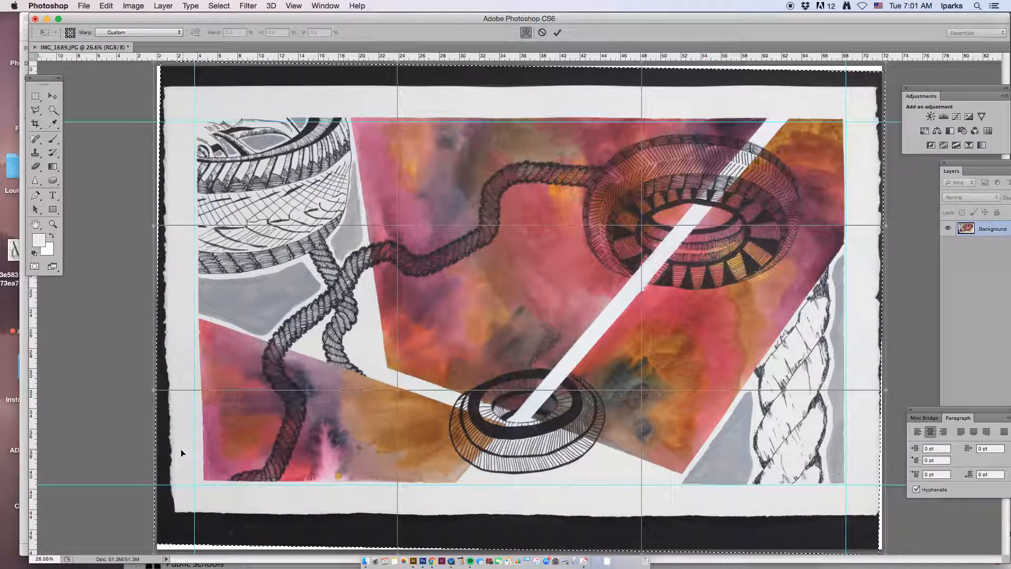
left_click_drag(153, 554, 138, 566)
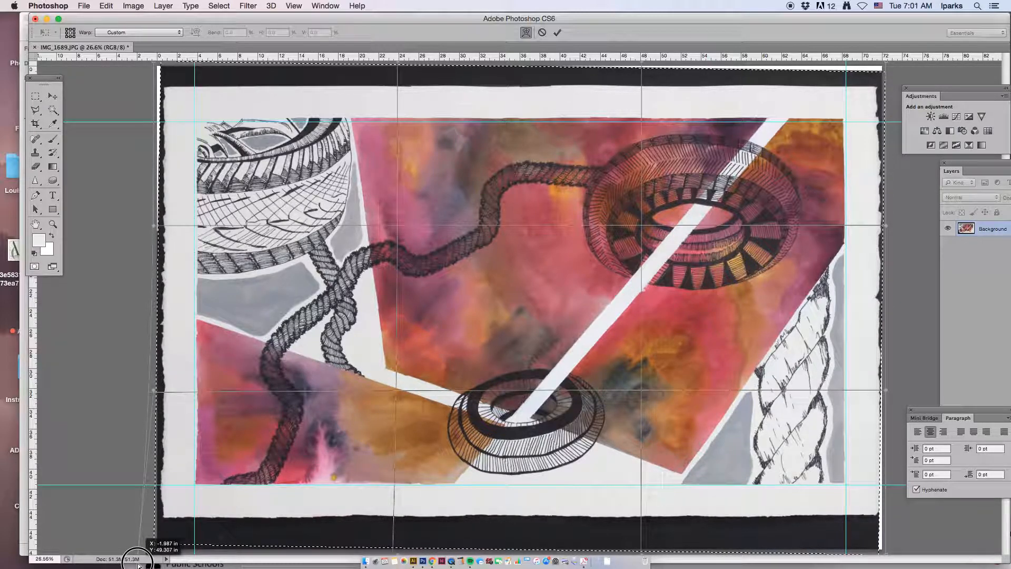
left_click_drag(138, 566, 138, 565)
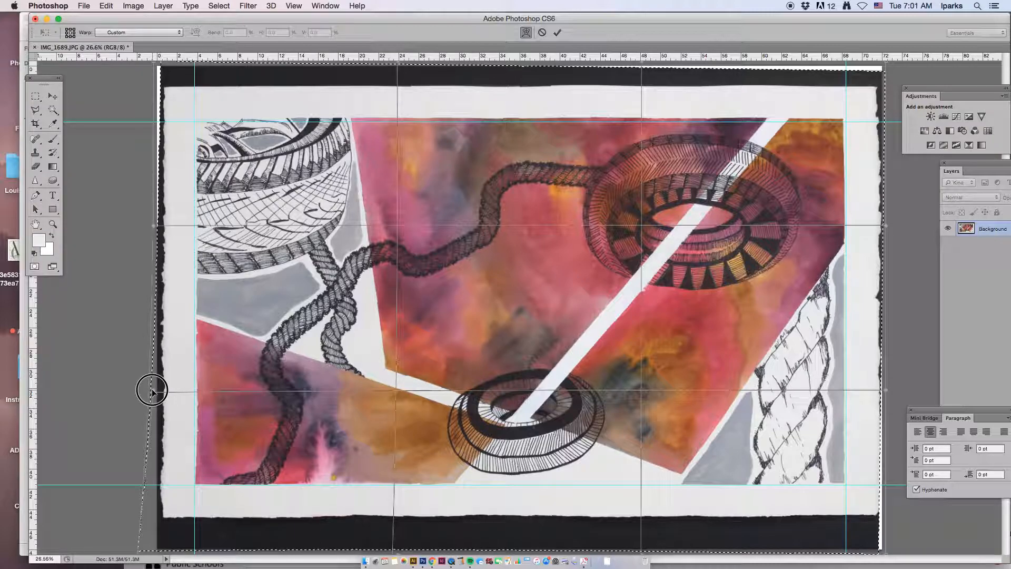
left_click_drag(151, 393, 148, 391)
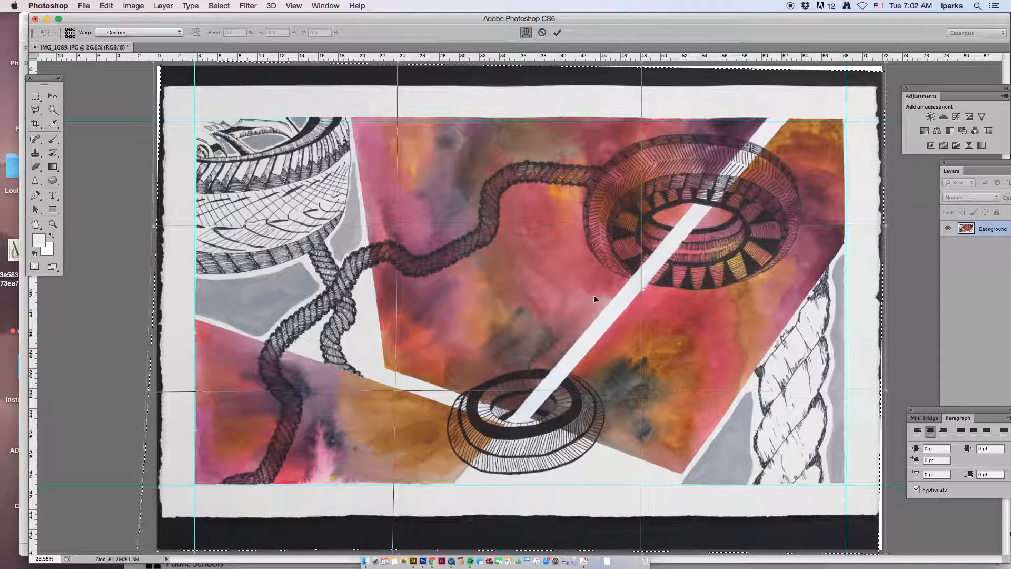
key("v")
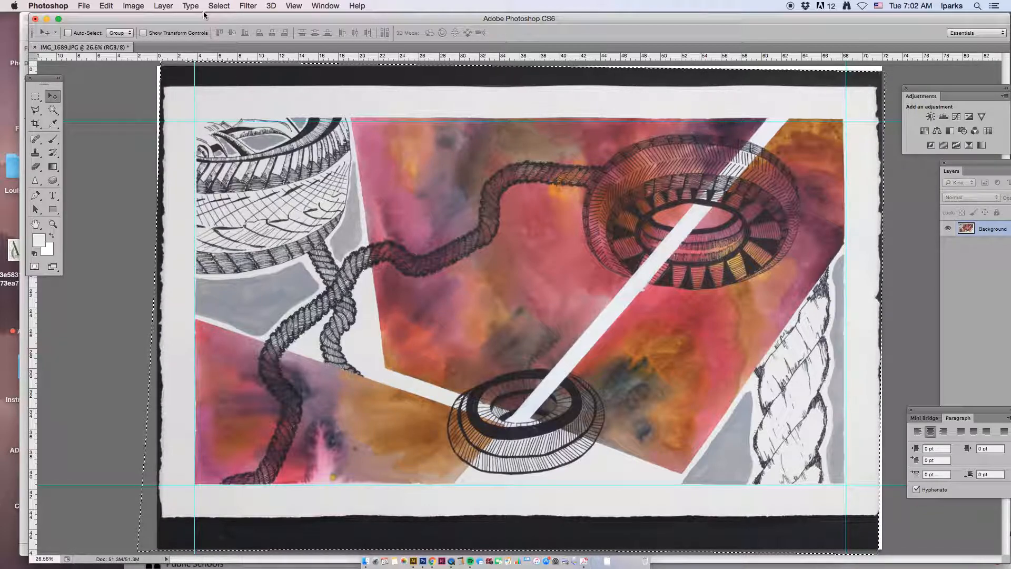
left_click(218, 6)
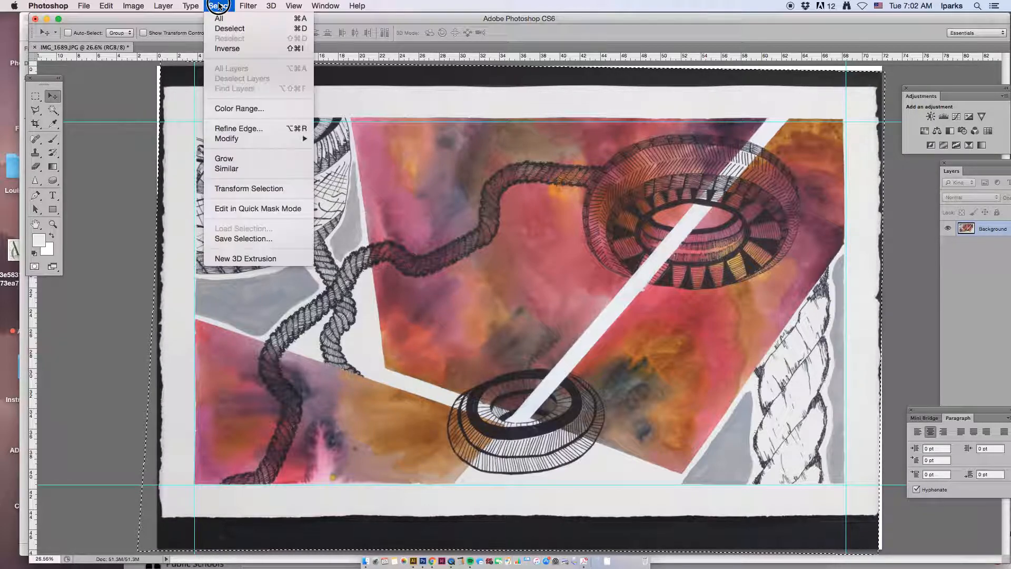
left_click(224, 29)
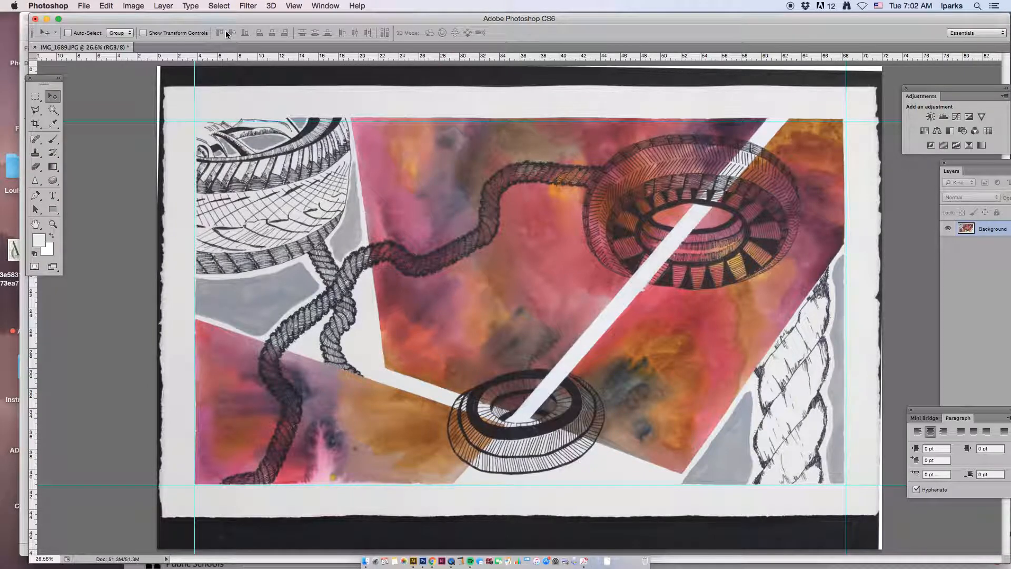
- Crop off the dark backdrop on all four sides, keeping the painting with its white paper border
left_click(35, 124)
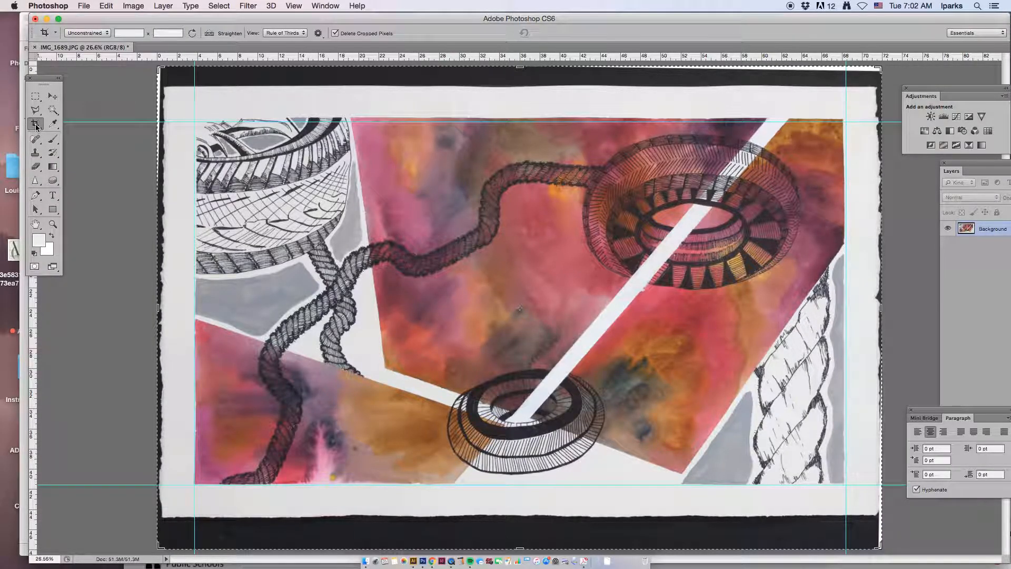
left_click(521, 67)
left_click_drag(521, 67, 522, 80)
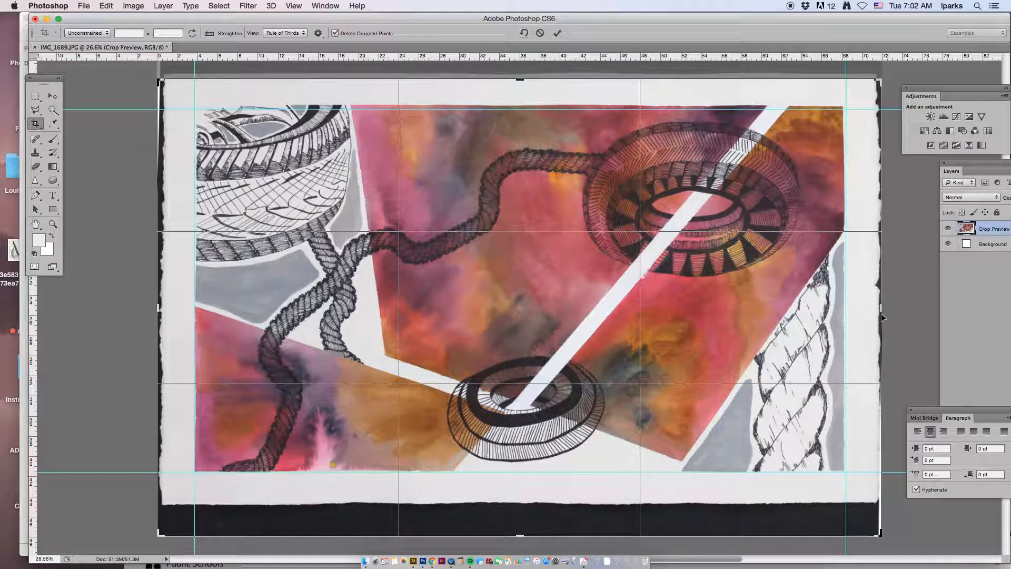
left_click_drag(880, 310, 876, 310)
left_click_drag(874, 308, 875, 308)
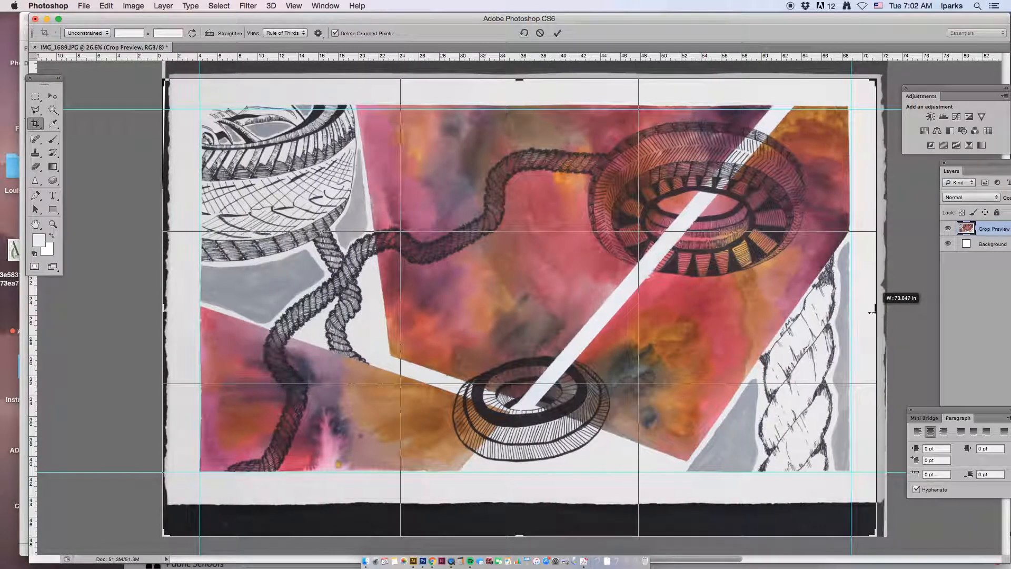
left_click_drag(516, 534, 515, 515)
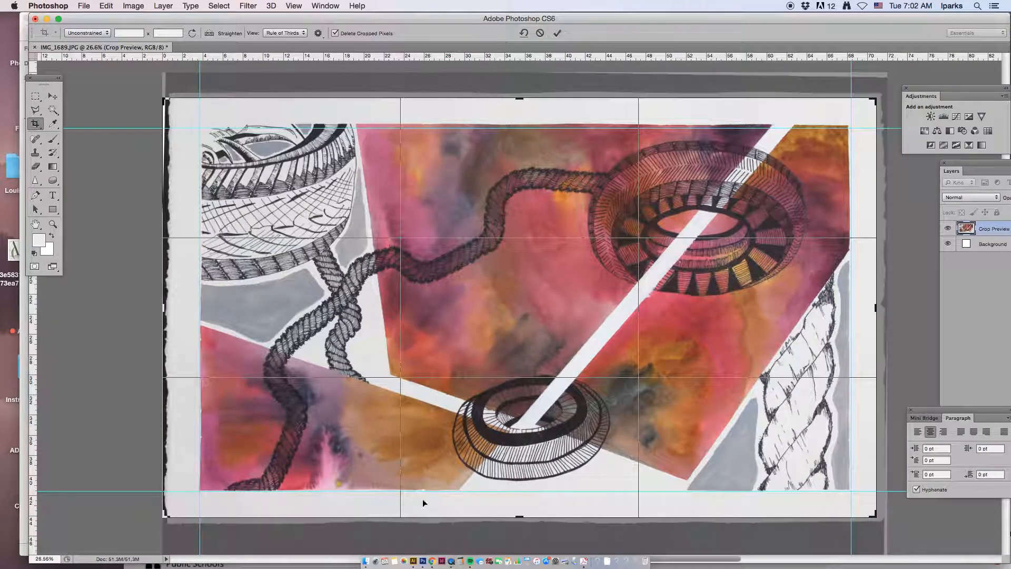
left_click_drag(166, 311, 167, 307)
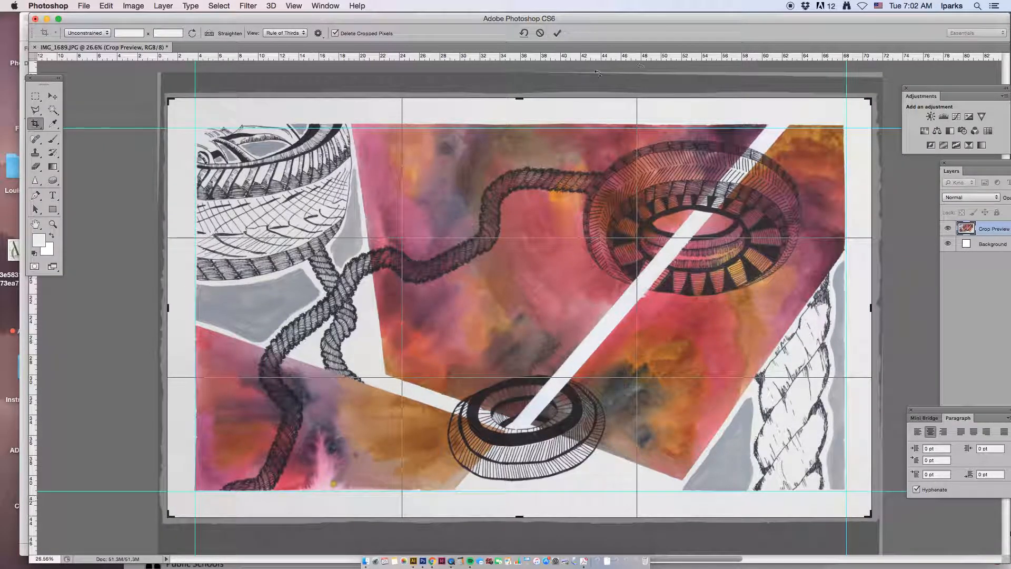
left_click_drag(520, 99, 520, 100)
key("Return")
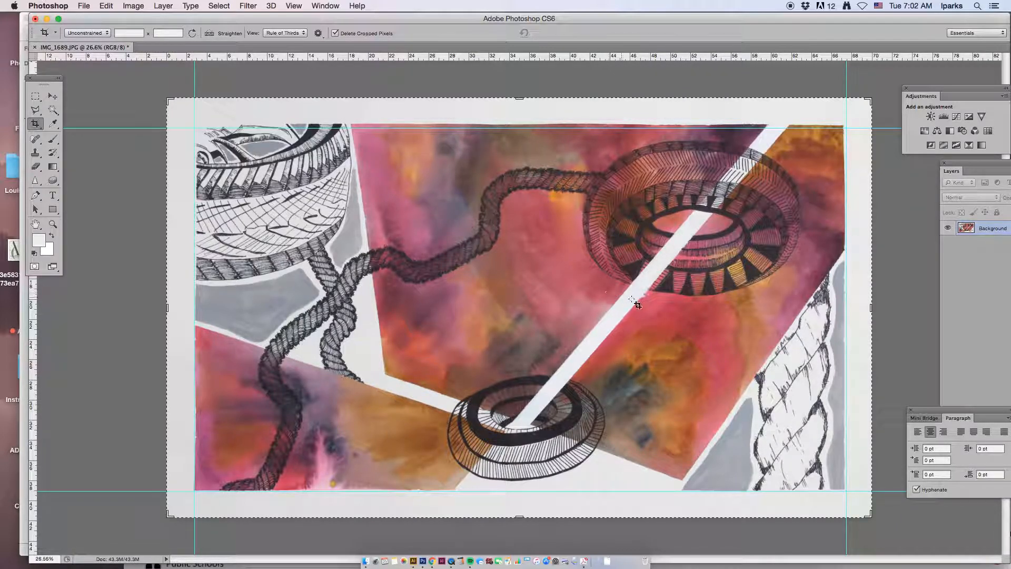
- Rotate the whole canvas 90° counterclockwise so the cropped painting stands in portrait orientation, and fit it on screen
left_click(108, 5)
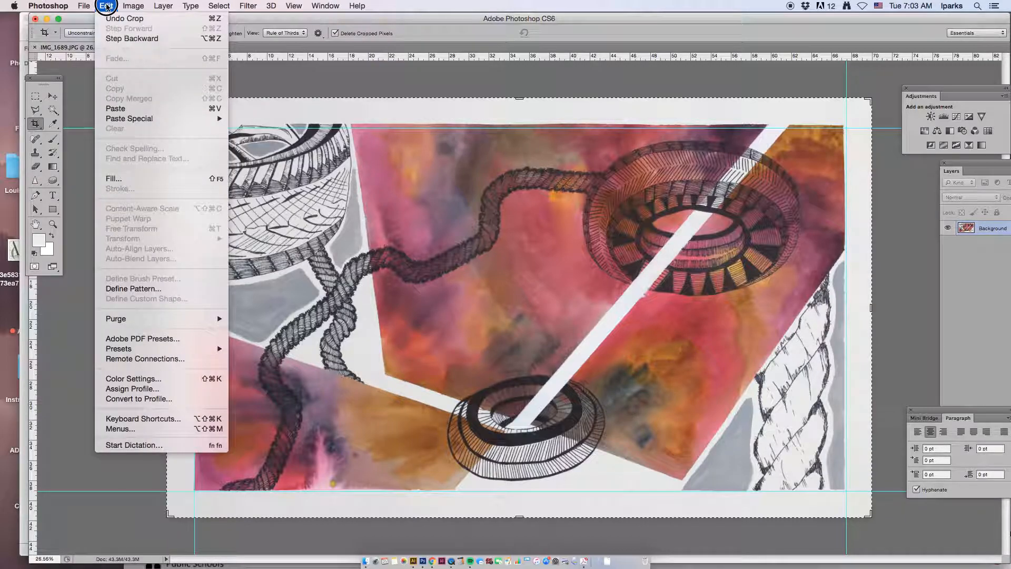
left_click(107, 7)
left_click(35, 97)
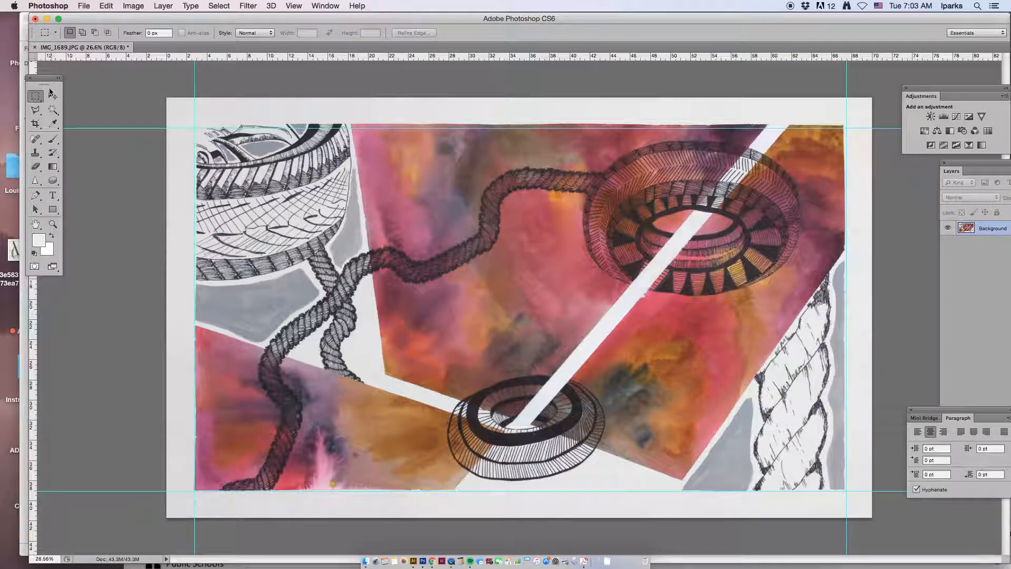
left_click(51, 97)
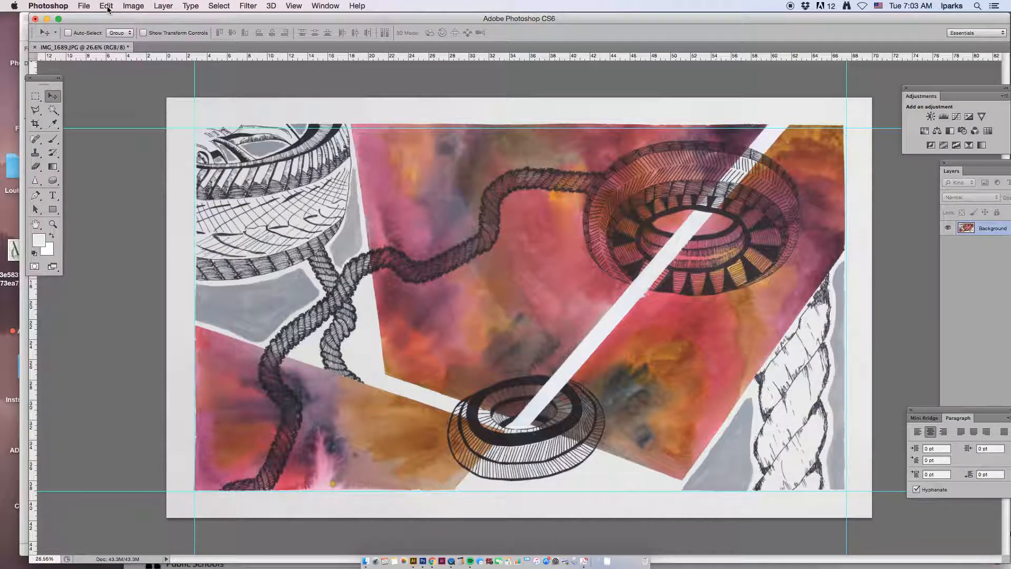
left_click(132, 7)
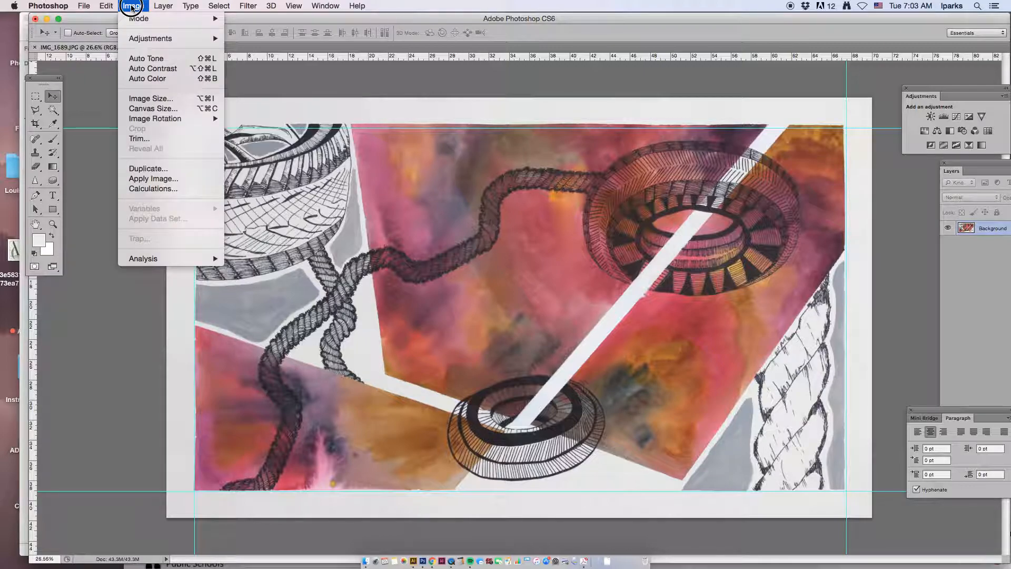
left_click(162, 119)
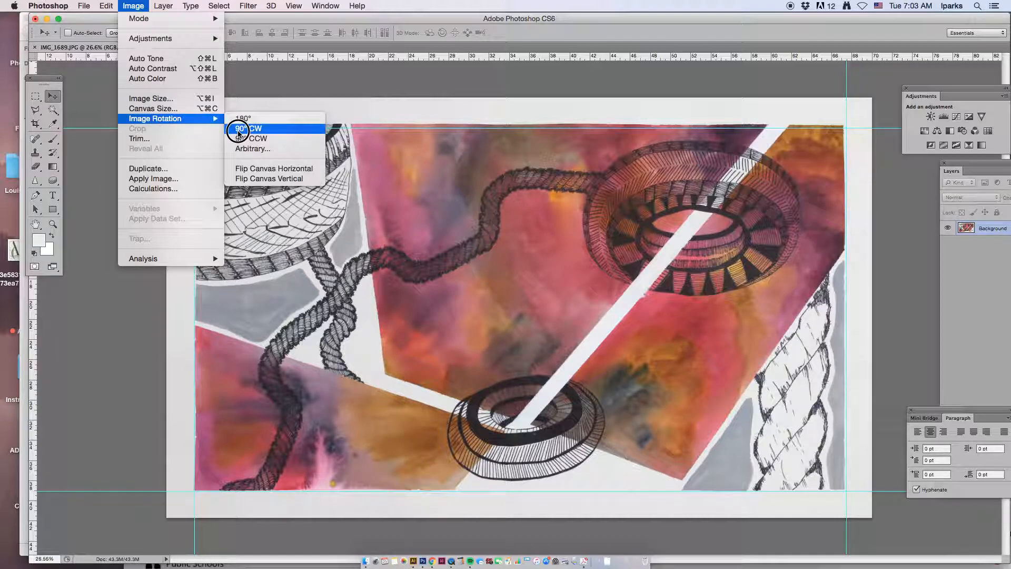
left_click(245, 140)
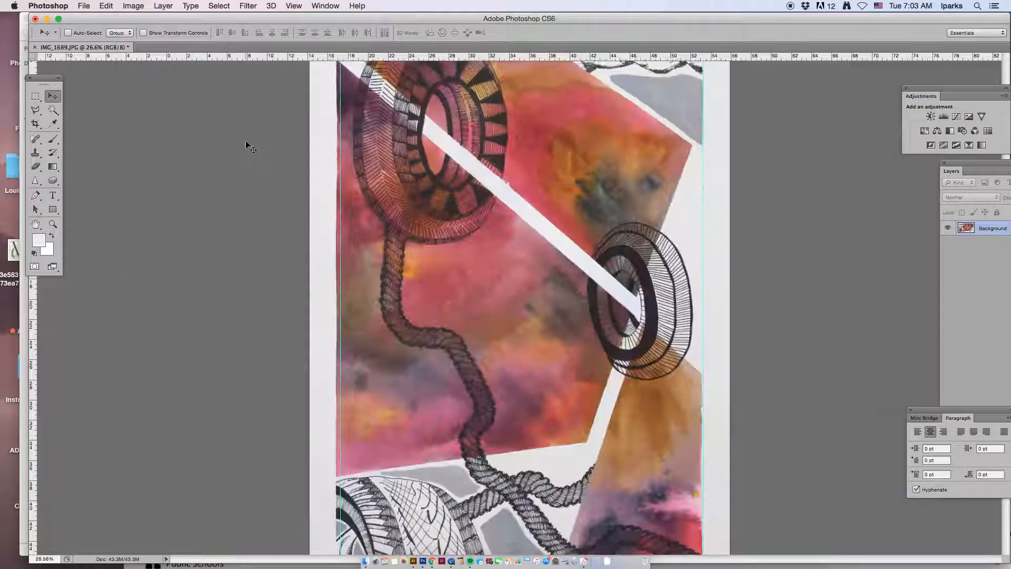
left_click(294, 6)
left_click(315, 108)
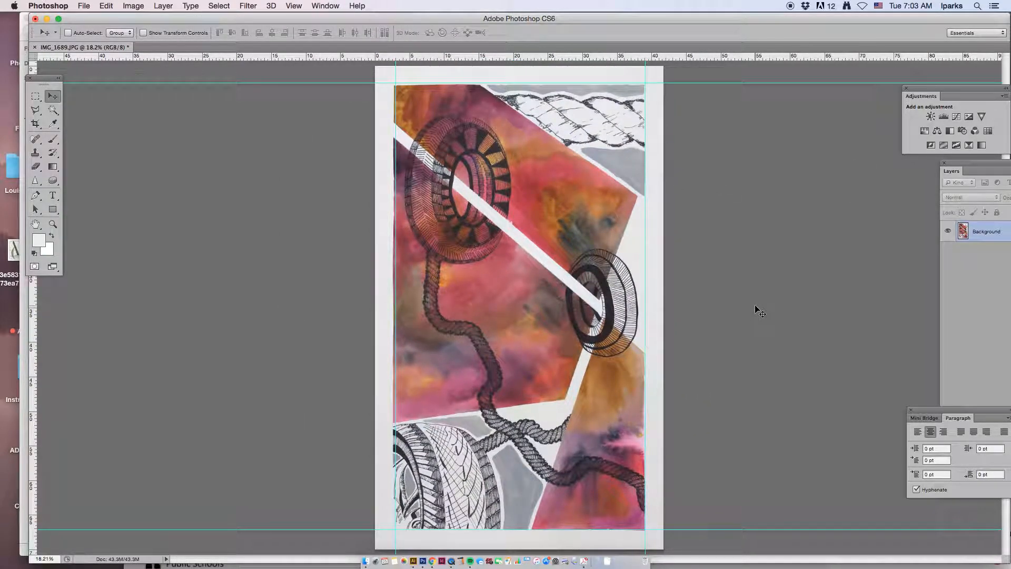
- Bring up the file commands for the straightened, rotated painting
left_click(84, 8)
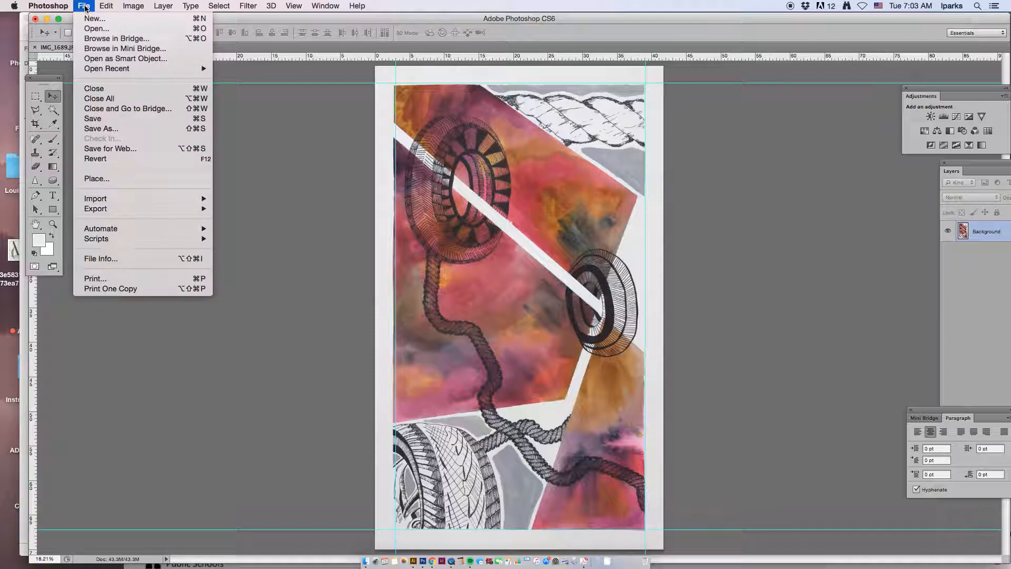